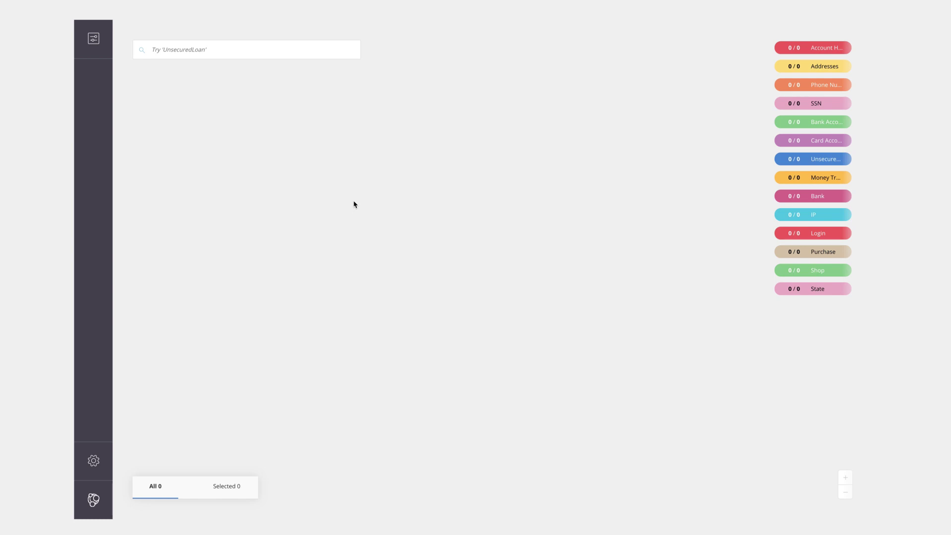
Step: Open the Fraud Investigator perspective's search phrases and review High risk individuals and Fraud Rings with Members
{"action": "left_click", "coordinate": [98, 49]}
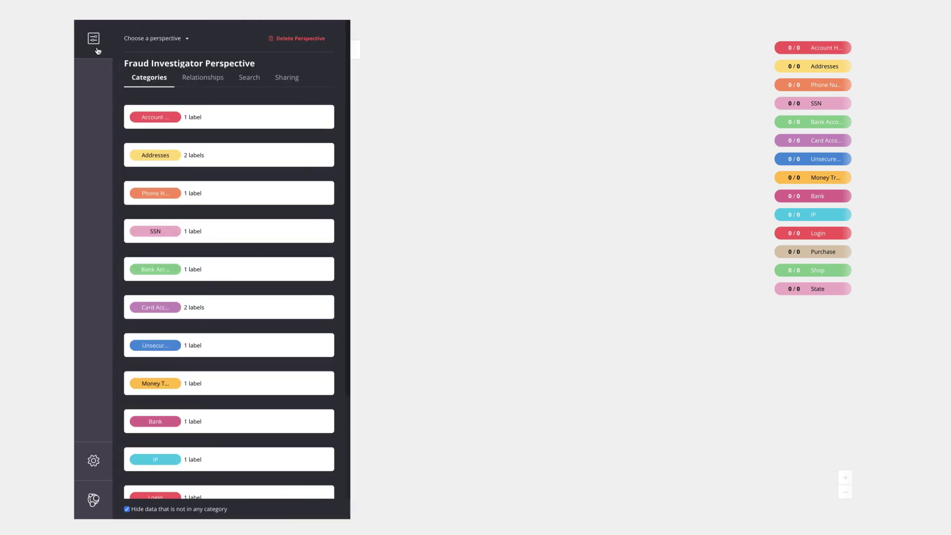
{"action": "left_click", "coordinate": [249, 81]}
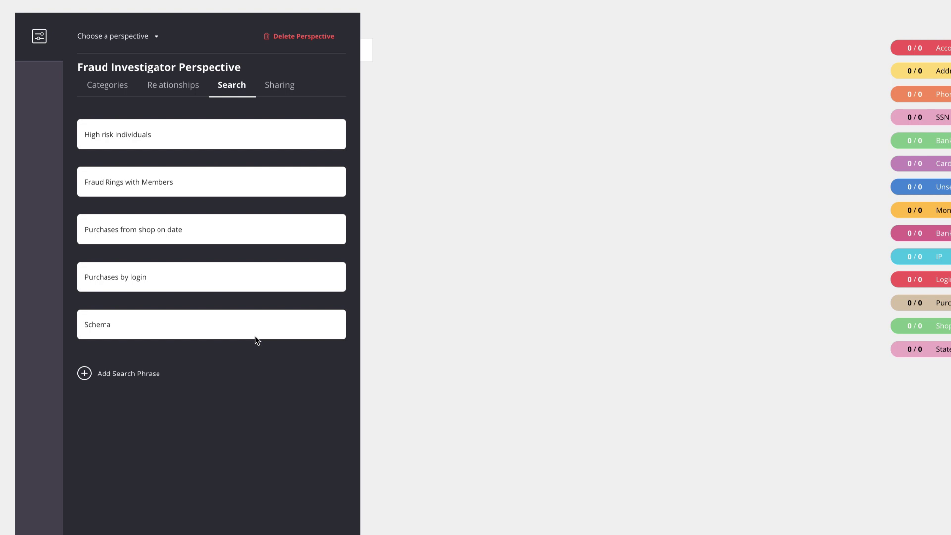
{"action": "left_click", "coordinate": [263, 145]}
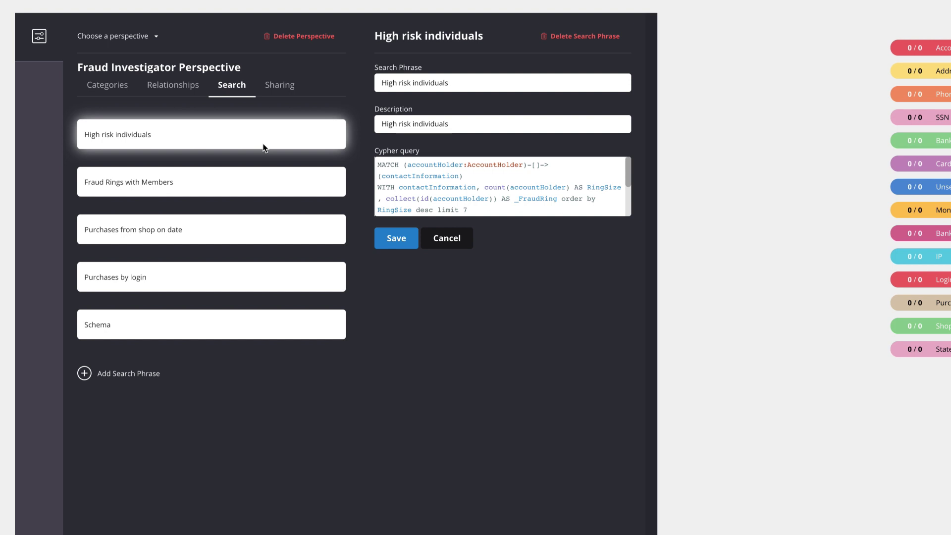
{"action": "left_click", "coordinate": [253, 185]}
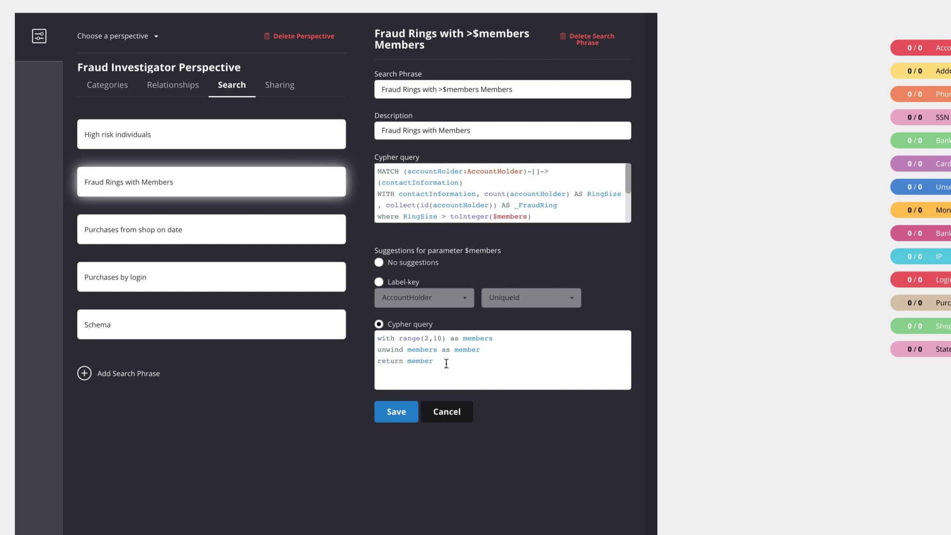
{"action": "left_click", "coordinate": [242, 233]}
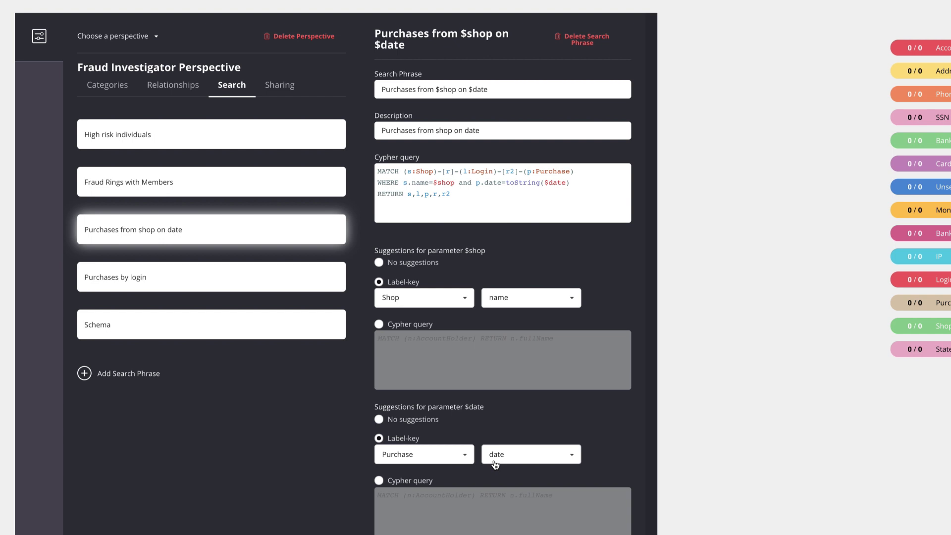
Step: Close the perspective drawer, leaving the empty graph scene with the search box ready
{"action": "left_click", "coordinate": [758, 323]}
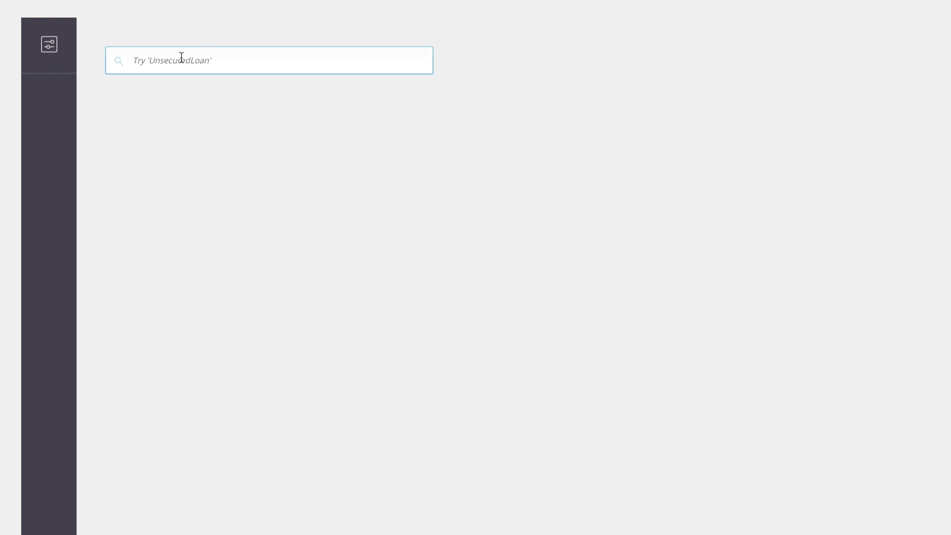
Step: Run the 'High risk individuals' phrase to show 21 account holders, then clear the scene
{"action": "type", "text": "high r"}
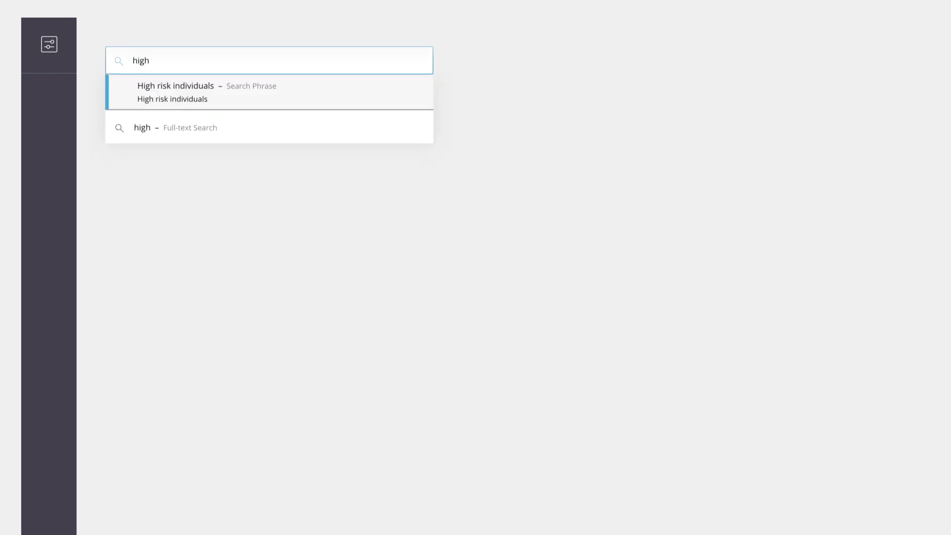
{"action": "type", "text": "i"}
{"action": "left_click", "coordinate": [194, 94]}
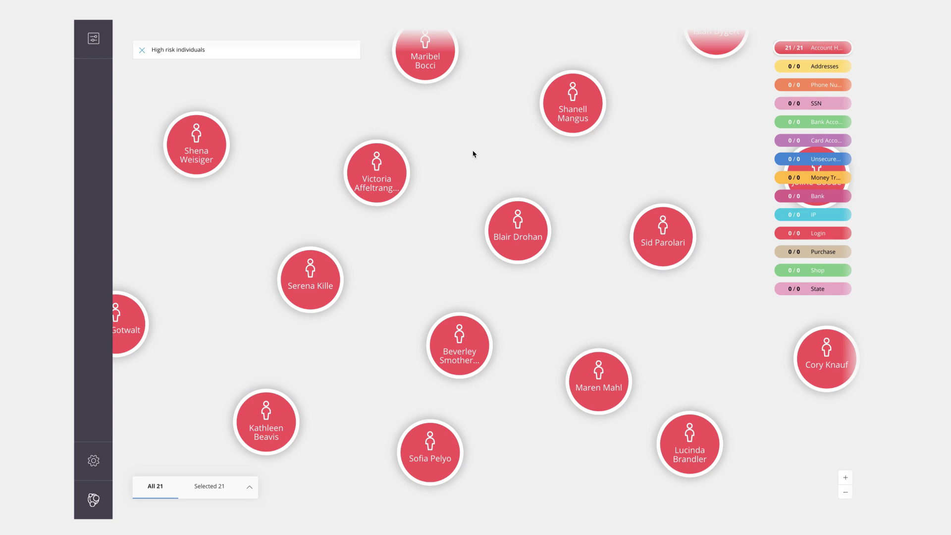
{"action": "scroll", "coordinate": [473, 154], "scroll_direction": "down", "scroll_amount": 3}
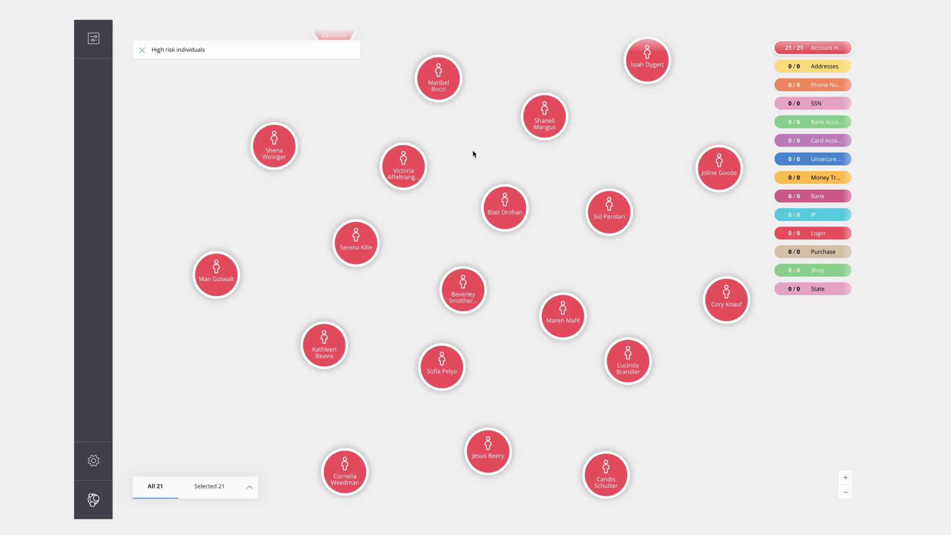
{"action": "right_click", "coordinate": [182, 129]}
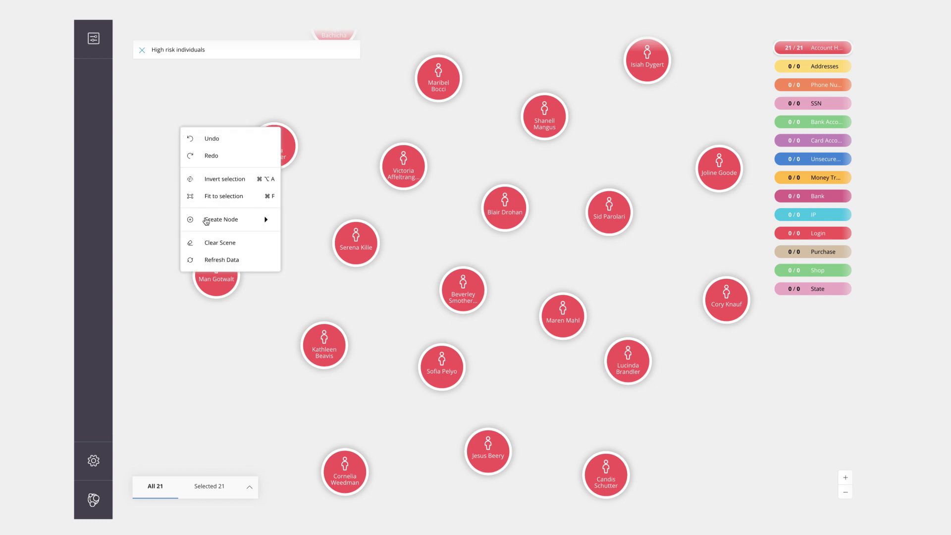
{"action": "left_click", "coordinate": [208, 243]}
Step: Replace the query with 'Fraud Rings with >3 Members' and run it, finding 26 account holders
{"action": "left_click", "coordinate": [207, 50]}
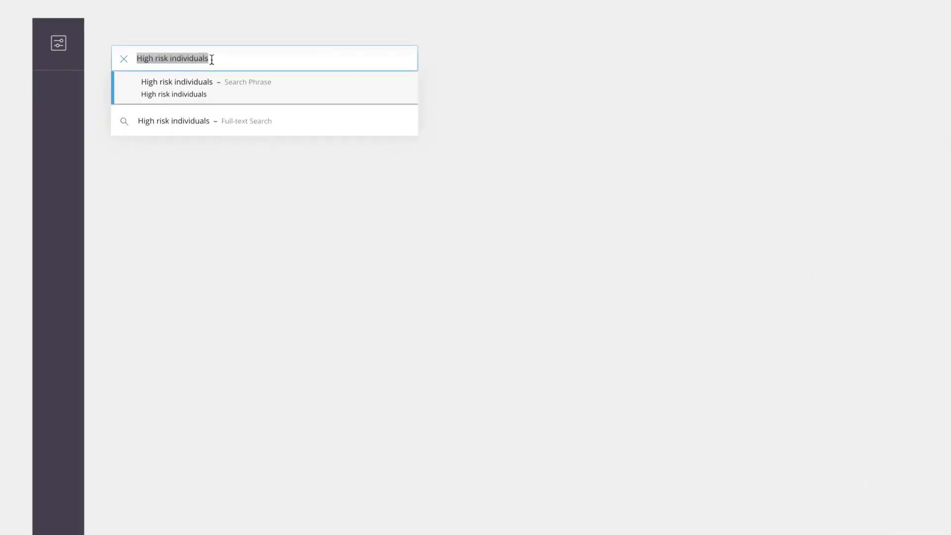
{"action": "key", "text": "BackSpace"}
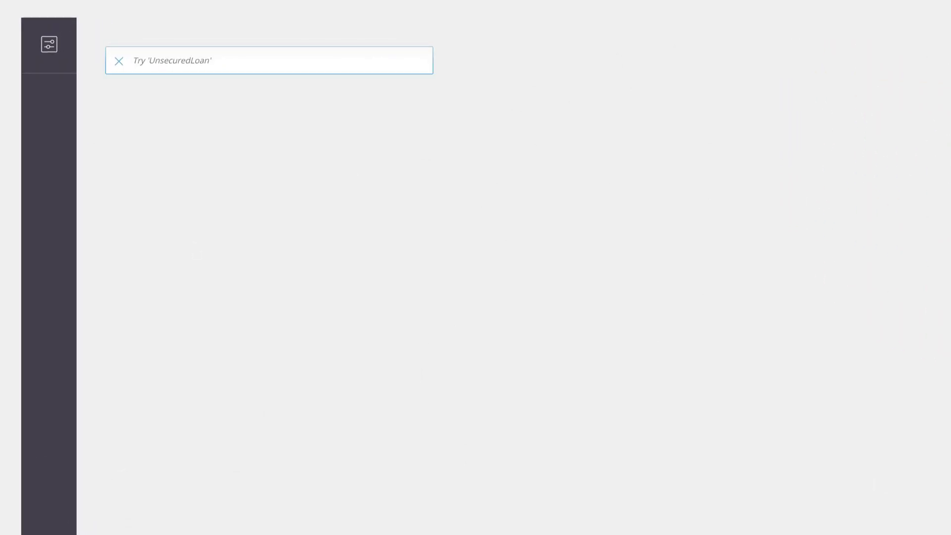
{"action": "type", "text": "fraud r"}
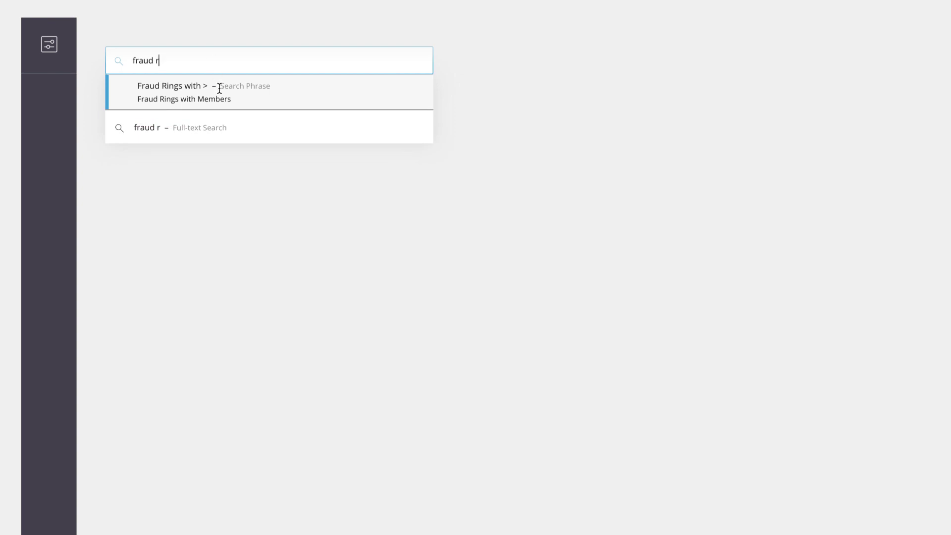
{"action": "left_click", "coordinate": [196, 94]}
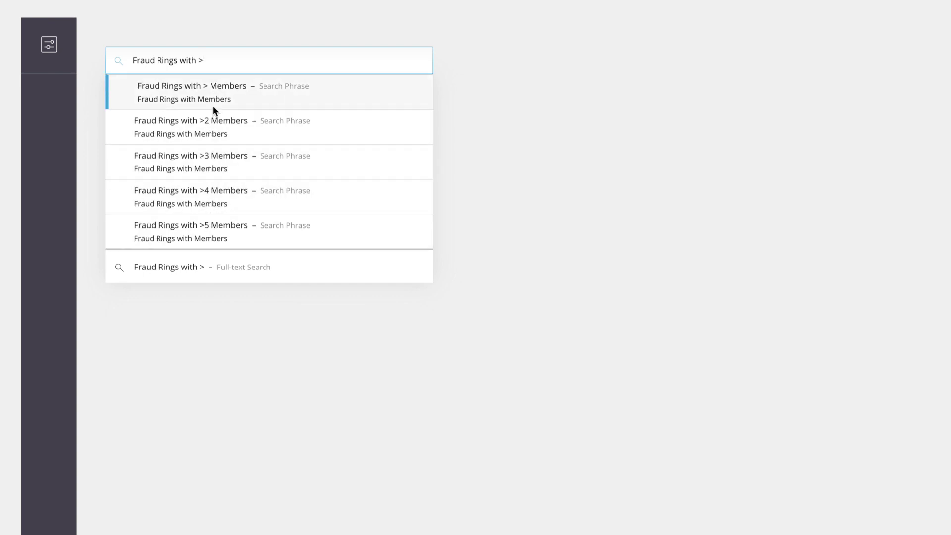
{"action": "type", "text": "6"}
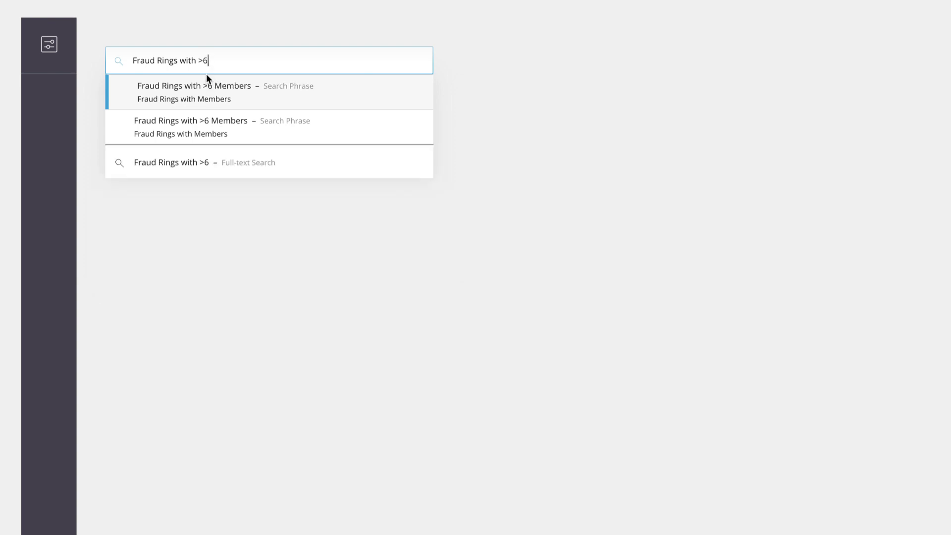
{"action": "key", "text": "BackSpace"}
{"action": "type", "text": "3"}
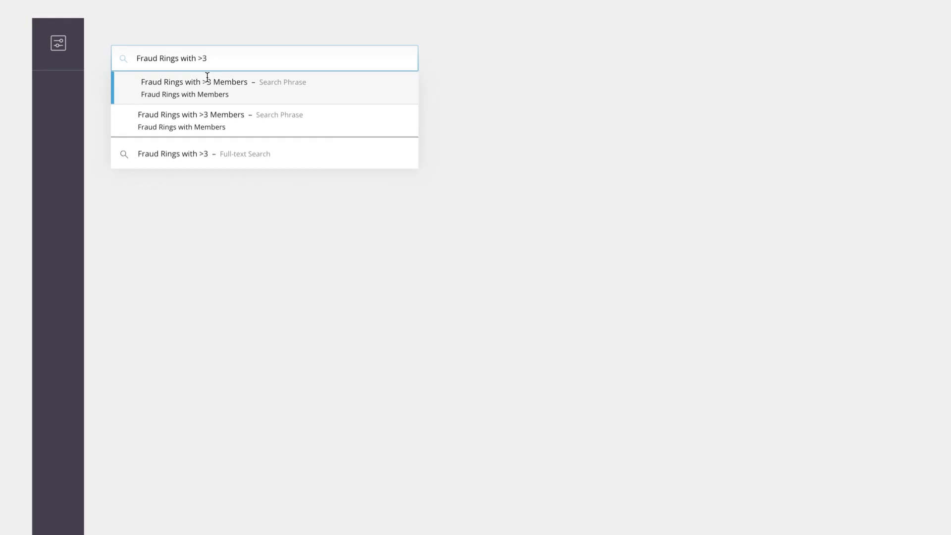
{"action": "left_click", "coordinate": [218, 120]}
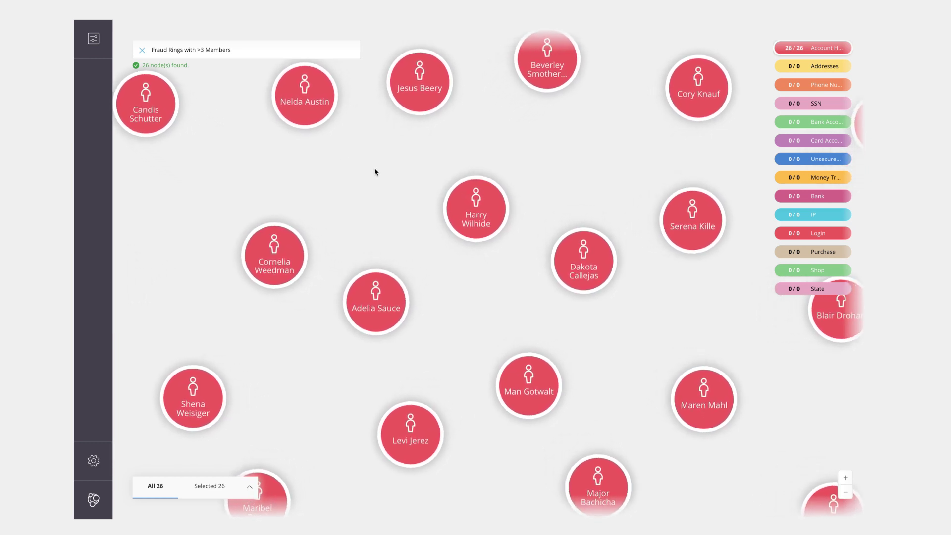
Step: Expand the 26 account holders into 125 connected nodes, then clear the scene
{"action": "right_click", "coordinate": [462, 204]}
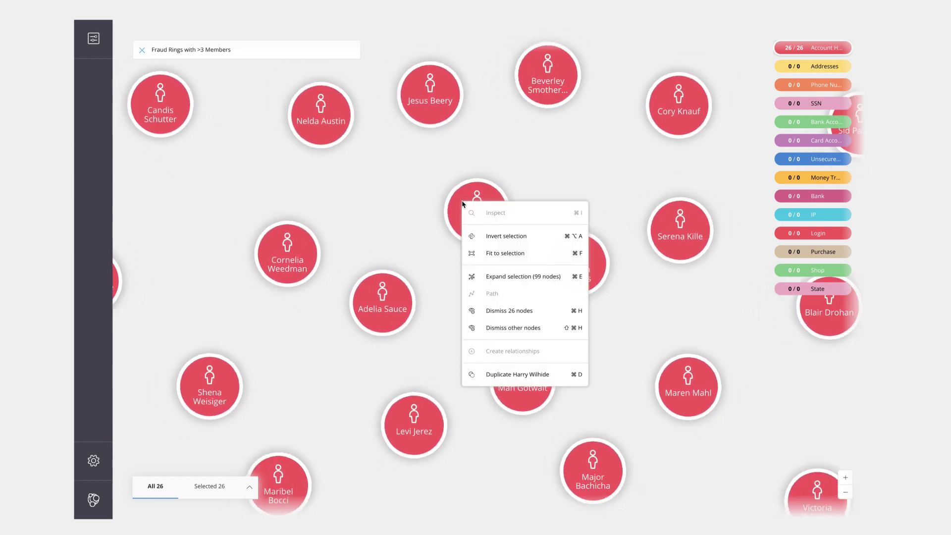
{"action": "left_click", "coordinate": [495, 276]}
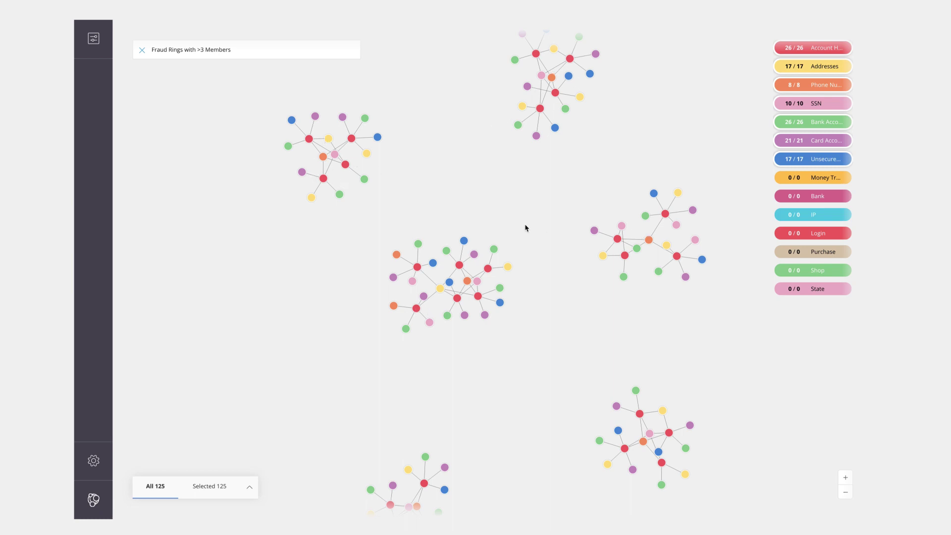
{"action": "right_click", "coordinate": [202, 101]}
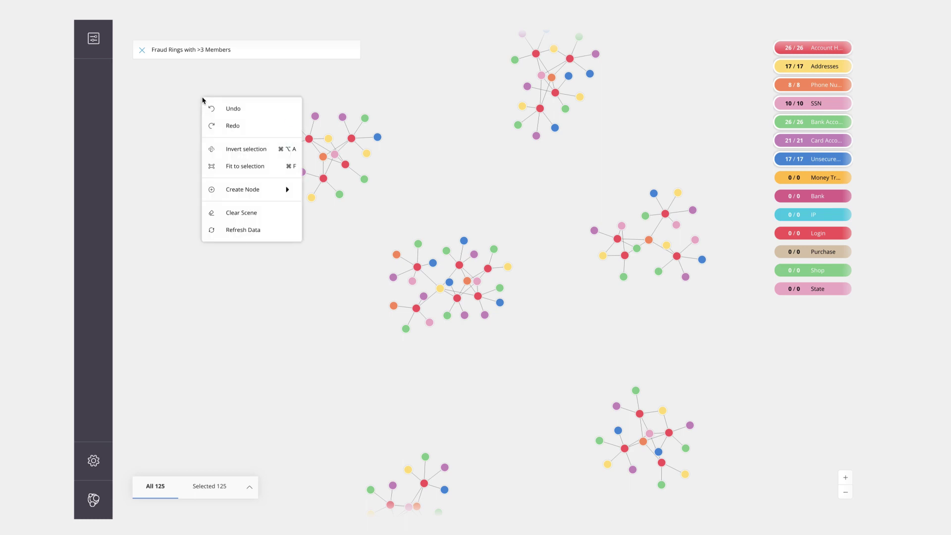
{"action": "left_click", "coordinate": [226, 215]}
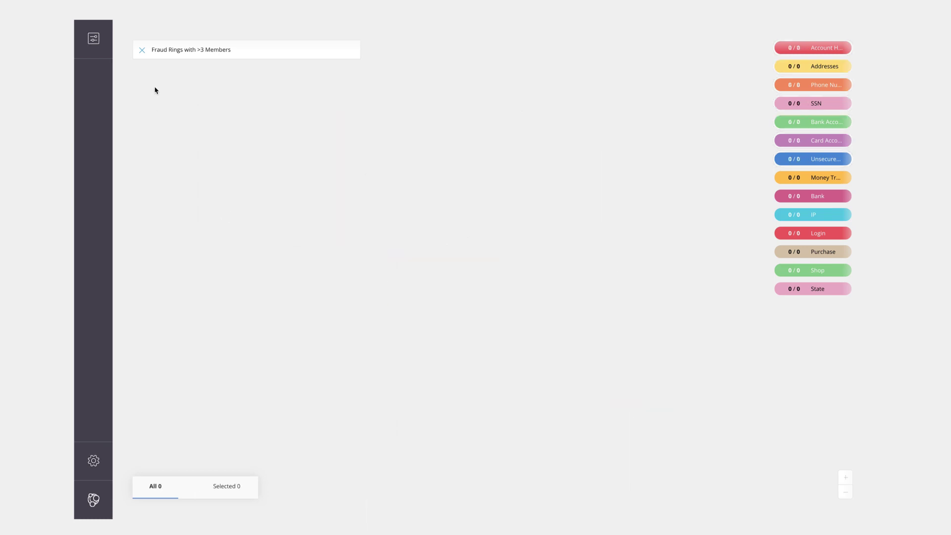
Step: Run 'Purchases by' for one login starting with 'Sa', showing its 2018-01-26 Macejkovic and Sons purchase
{"action": "left_click", "coordinate": [142, 52]}
{"action": "left_click", "coordinate": [182, 50]}
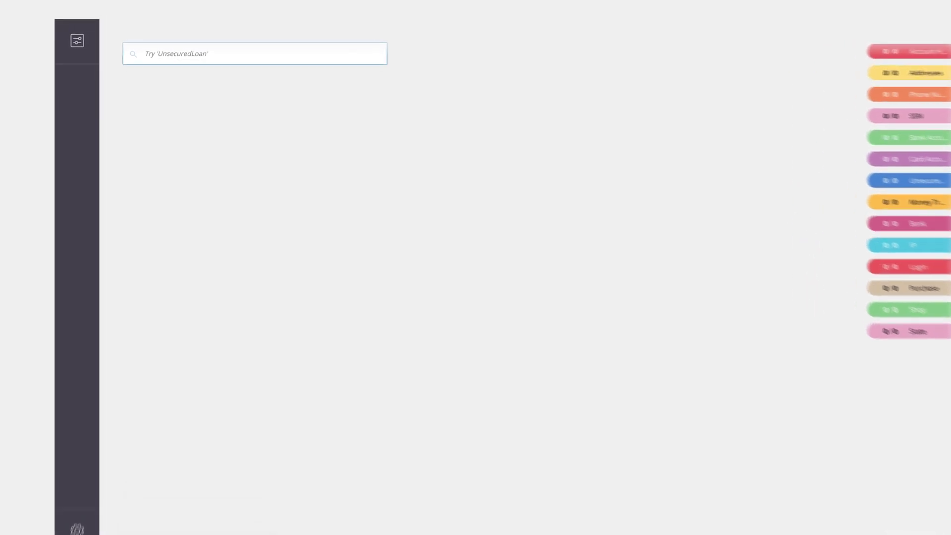
{"action": "type", "text": "Purchase"}
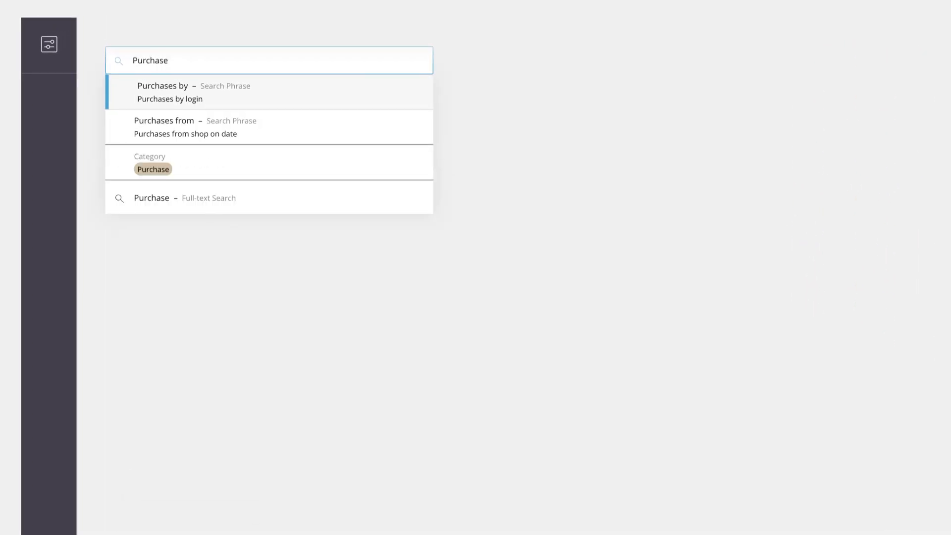
{"action": "left_click", "coordinate": [190, 91]}
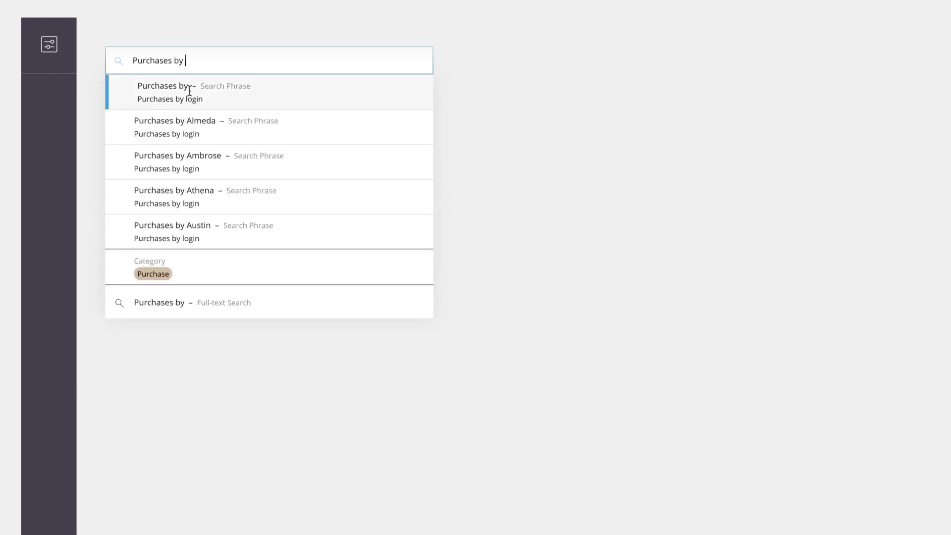
{"action": "type", "text": "Sa"}
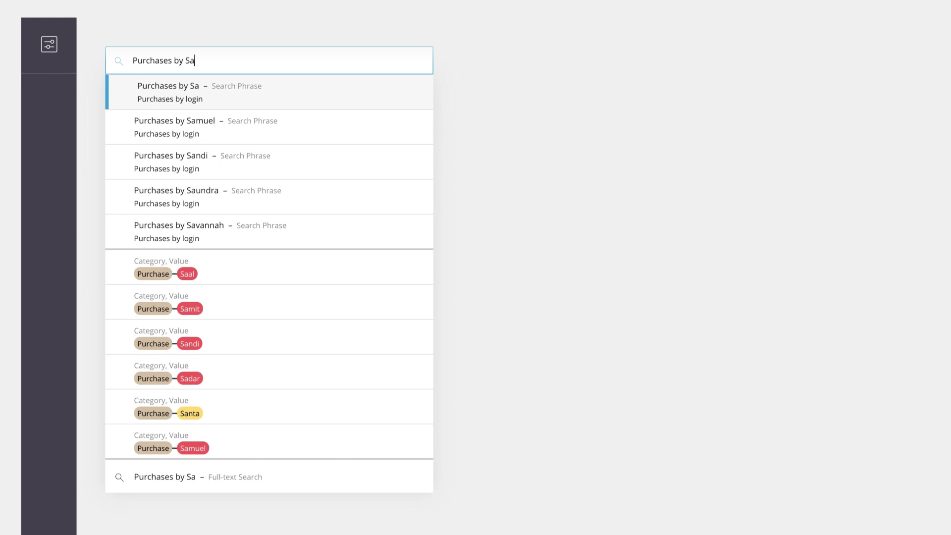
{"action": "left_click", "coordinate": [216, 169]}
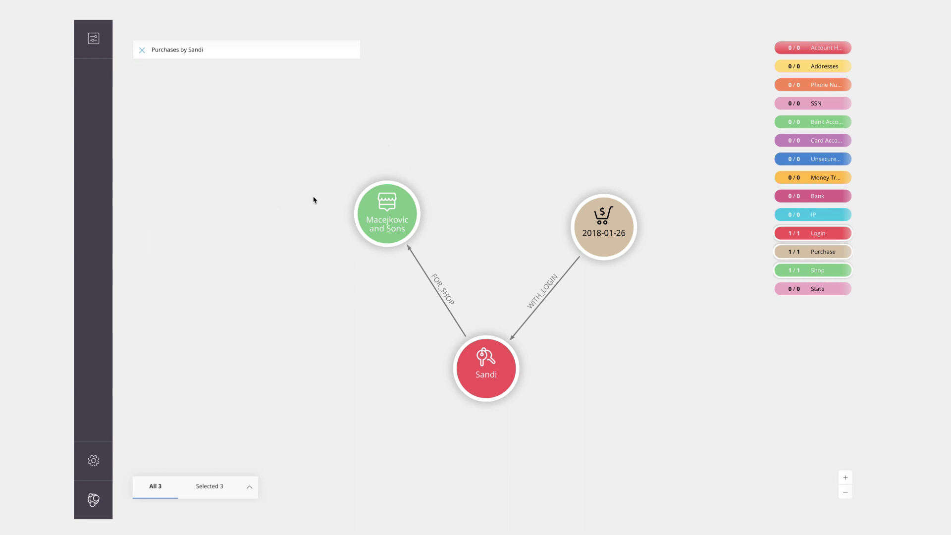
{"action": "left_click", "coordinate": [211, 51]}
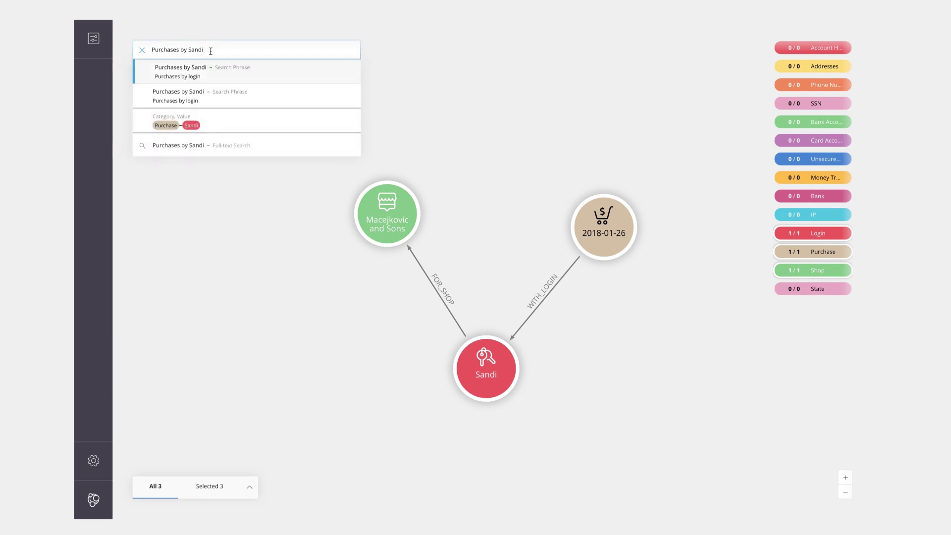
Step: Search 'Purchases from Macejkovic and Sons on 2018-01-26', showing 5 logins, 5 purchases and the shop
{"action": "key", "text": "BackSpace"}
{"action": "key", "text": "BackSpace"}
{"action": "key", "text": "BackSpace"}
{"action": "key", "text": "BackSpace"}
{"action": "key", "text": "BackSpace"}
{"action": "key", "text": "BackSpace"}
{"action": "key", "text": "BackSpace"}
{"action": "key", "text": "BackSpace"}
{"action": "key", "text": "BackSpace"}
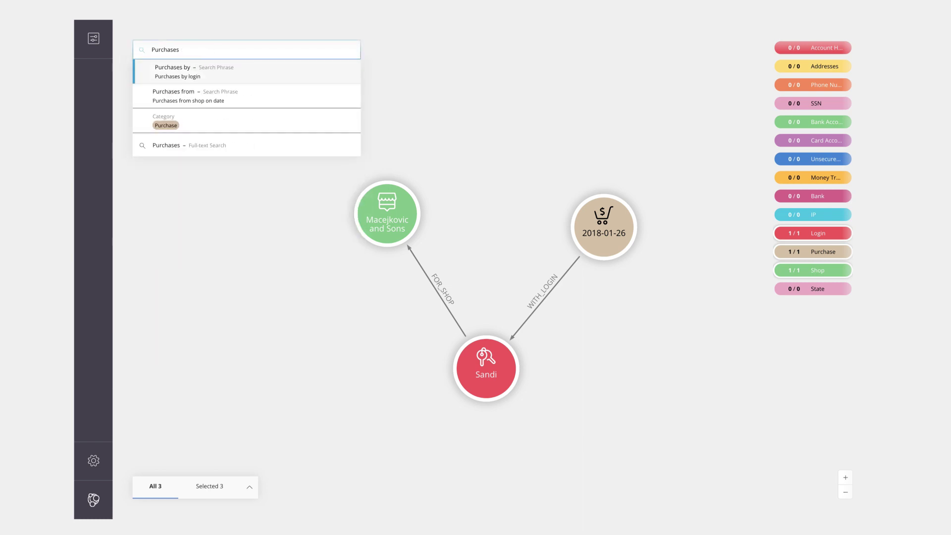
{"action": "type", "text": "from"}
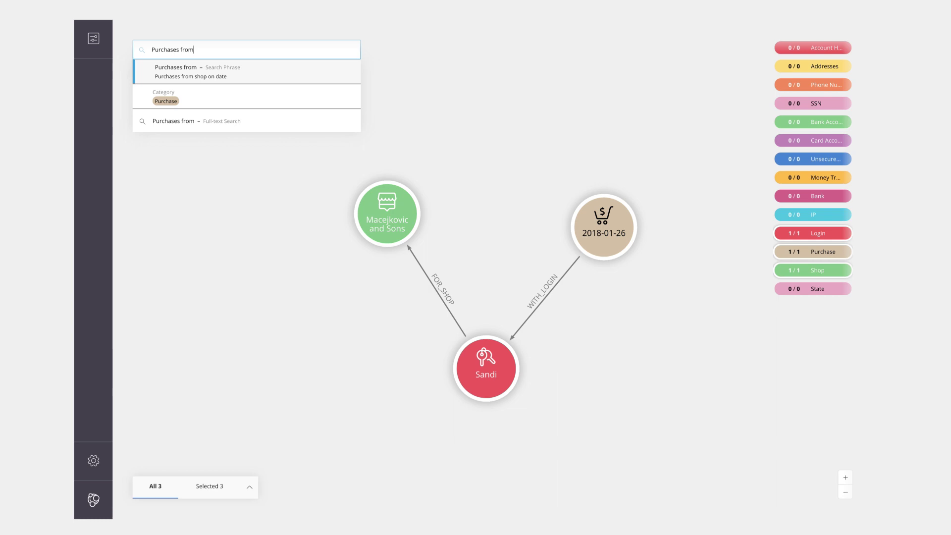
{"action": "type", "text": " Ma"}
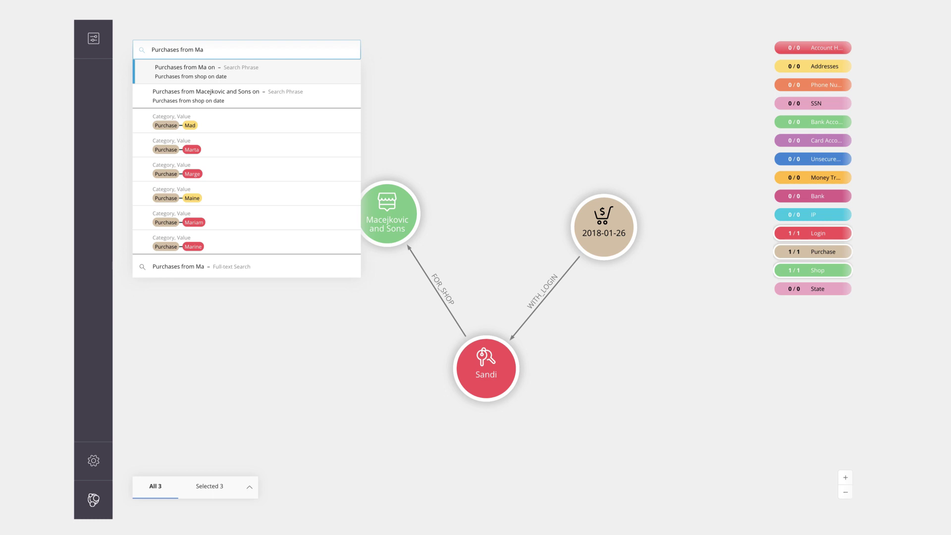
{"action": "left_click", "coordinate": [217, 91]}
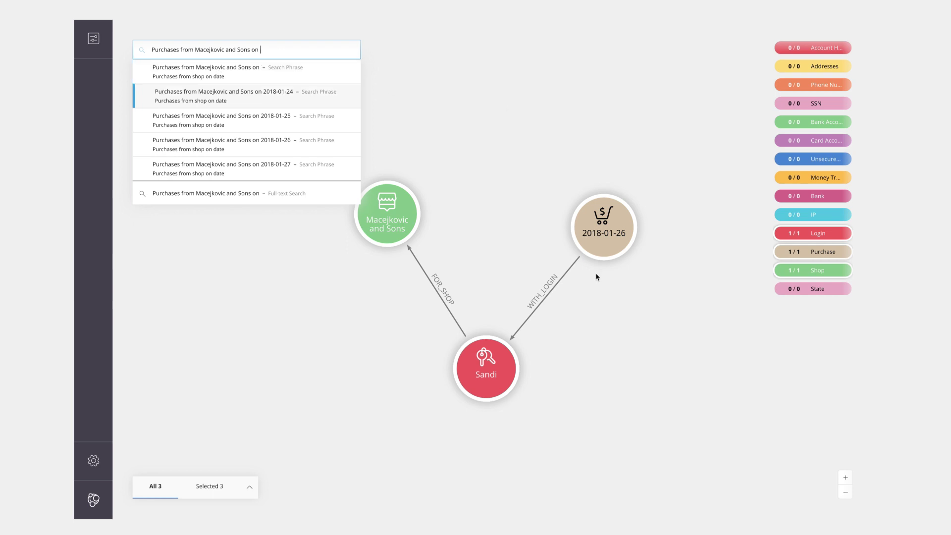
{"action": "left_click", "coordinate": [274, 148]}
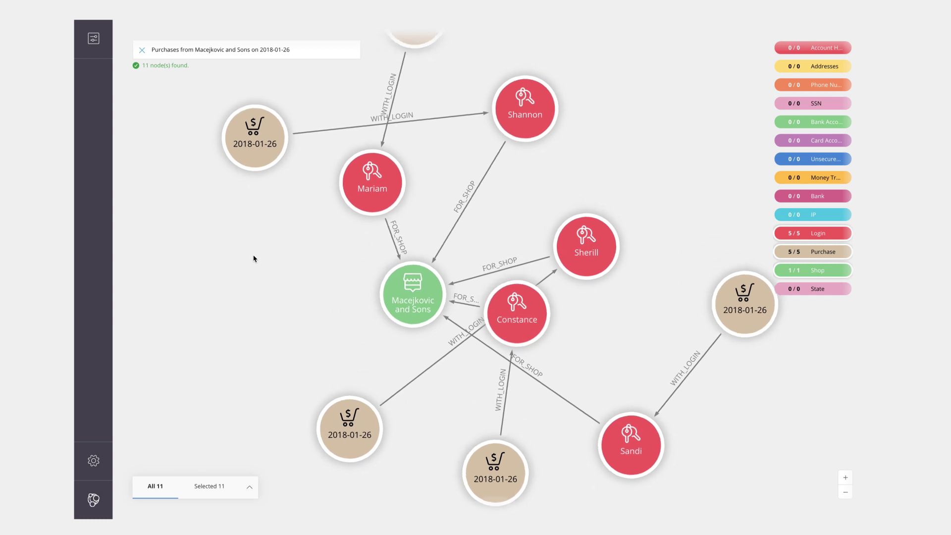